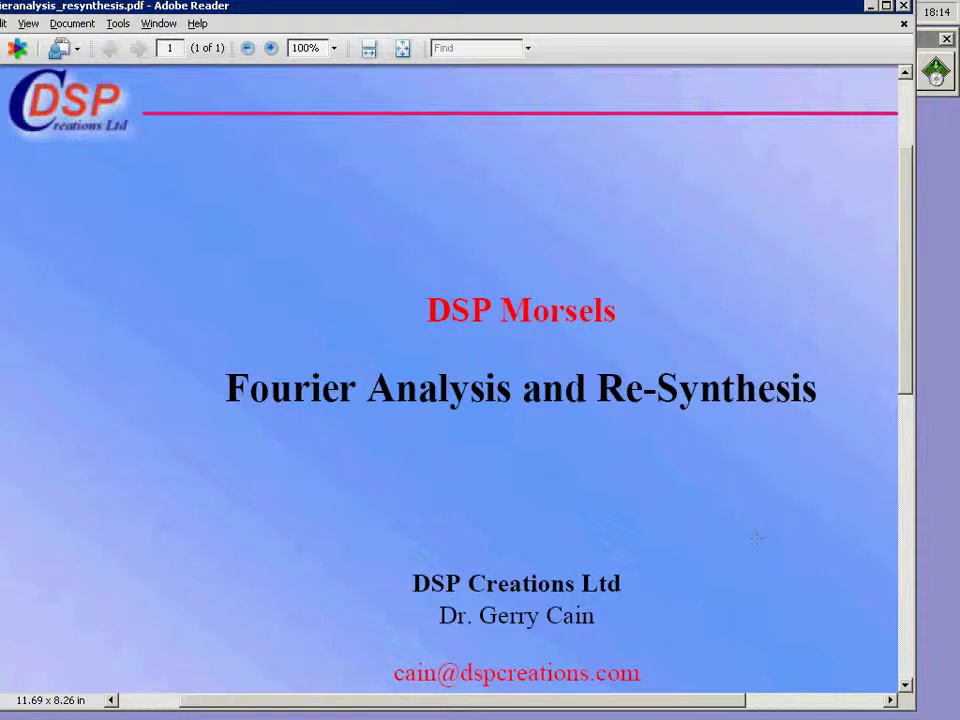
- Minimize the Fourier Analysis and Re-Synthesis PDF to reveal the dsp_speedster library
click(870, 7)
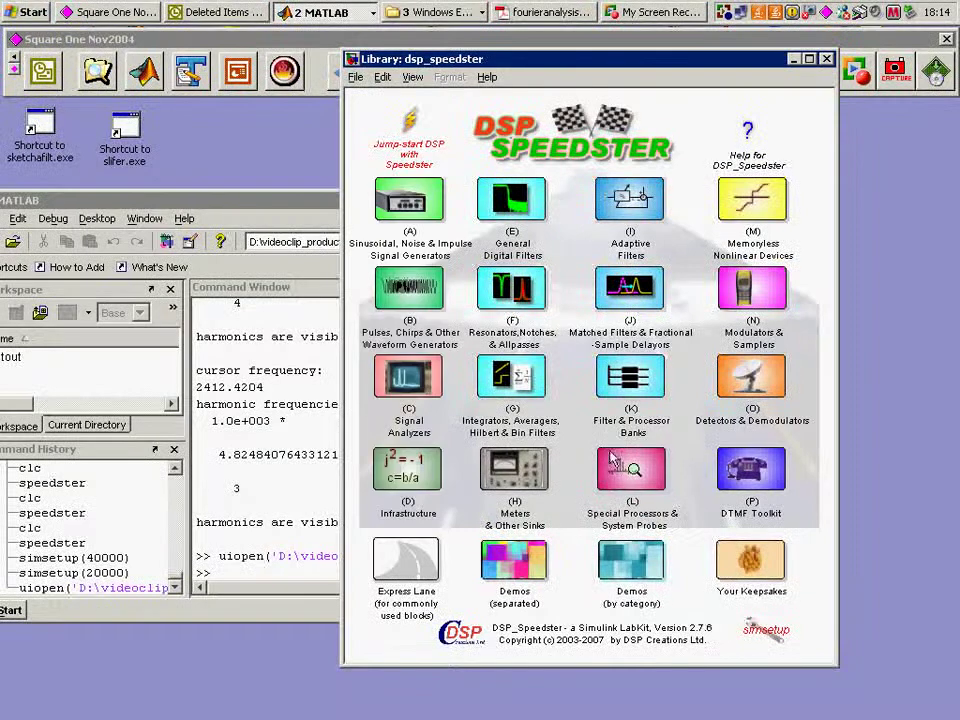
- Open the Fourier Synthesis demo from DSP Speedster's separated demos, then close both library windows
double_click(510, 565)
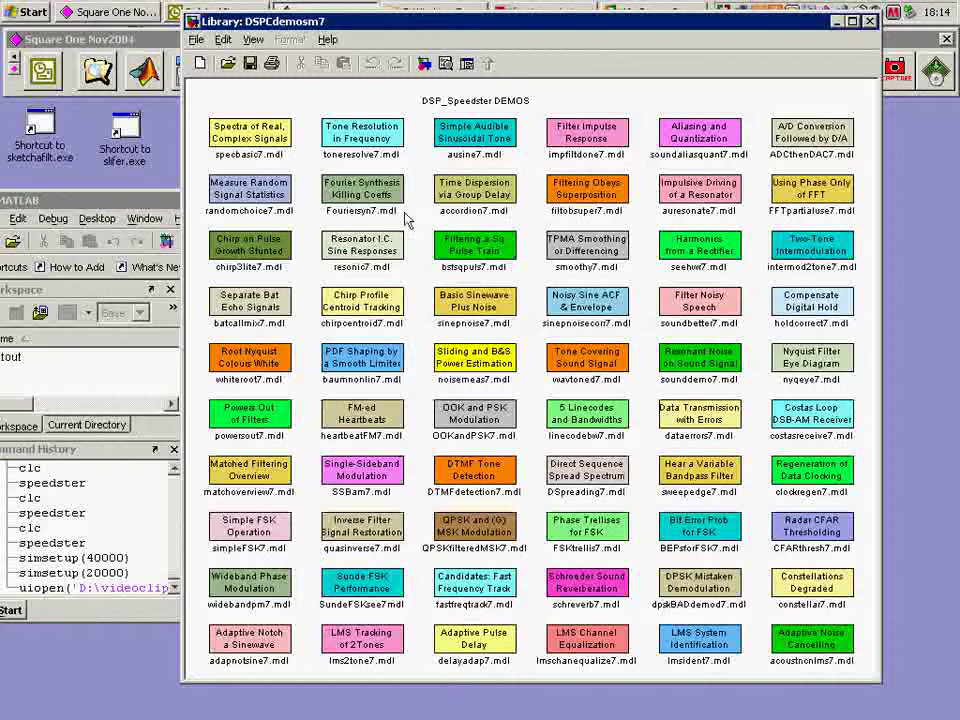
double_click(356, 195)
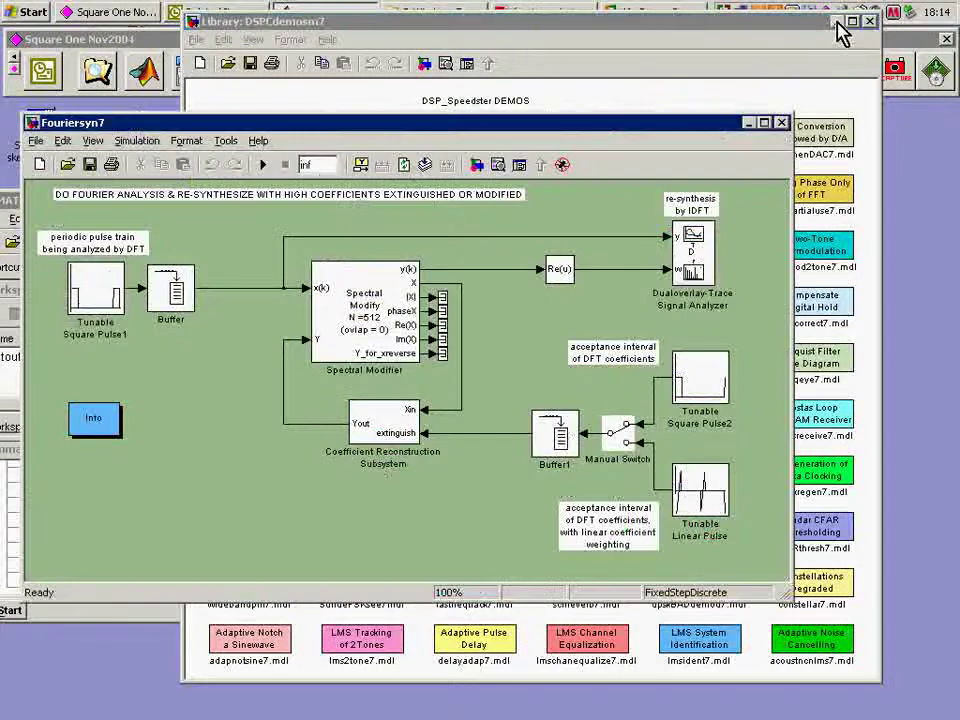
click(869, 22)
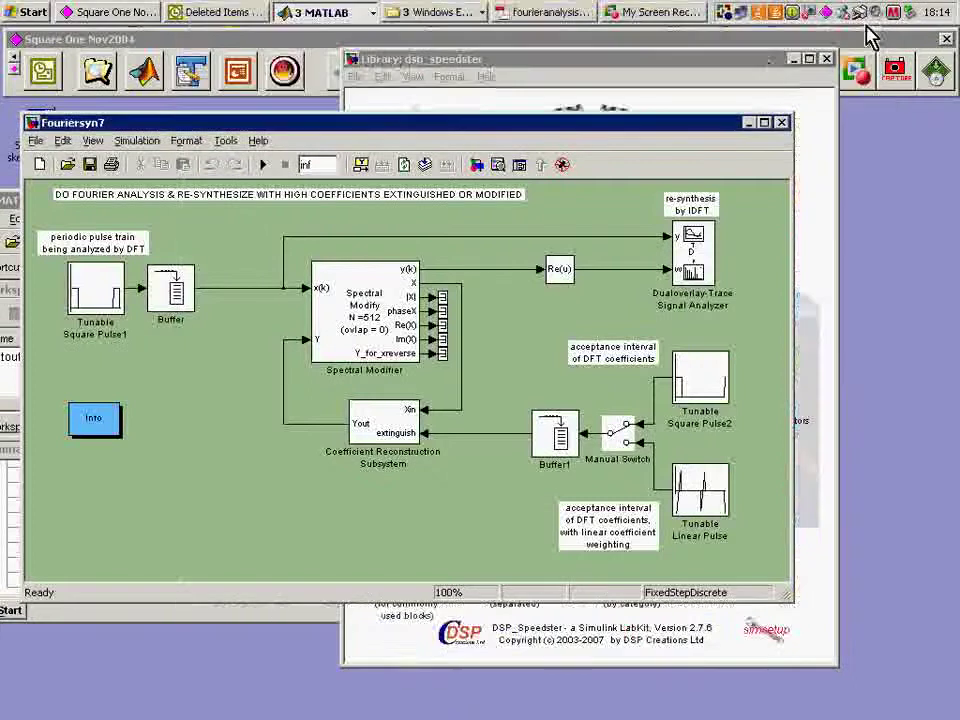
click(826, 61)
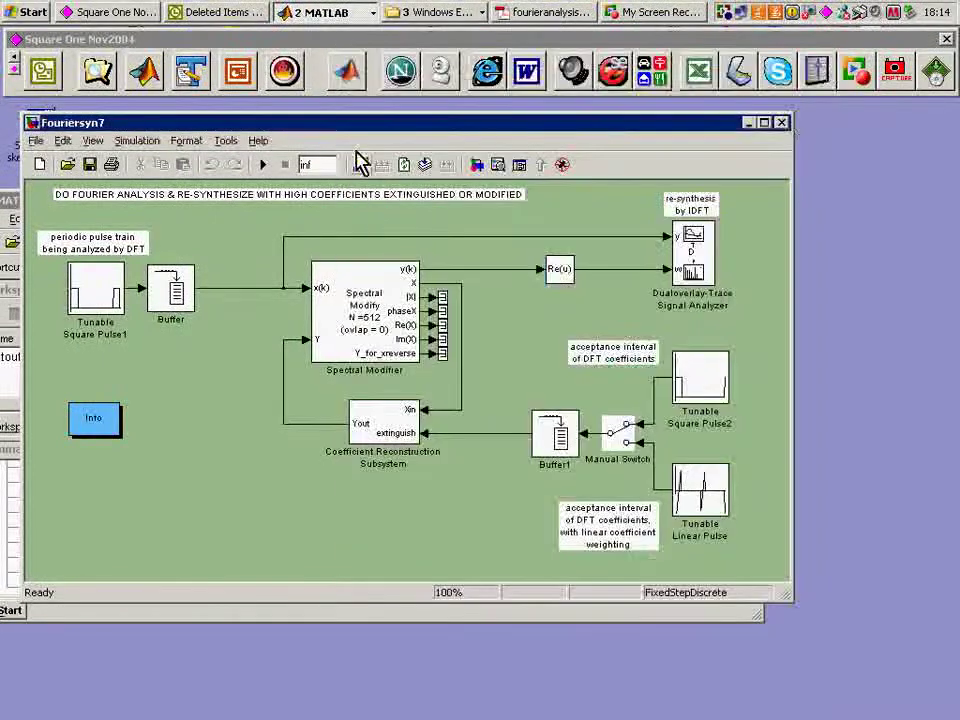
drag(362, 135, 344, 132)
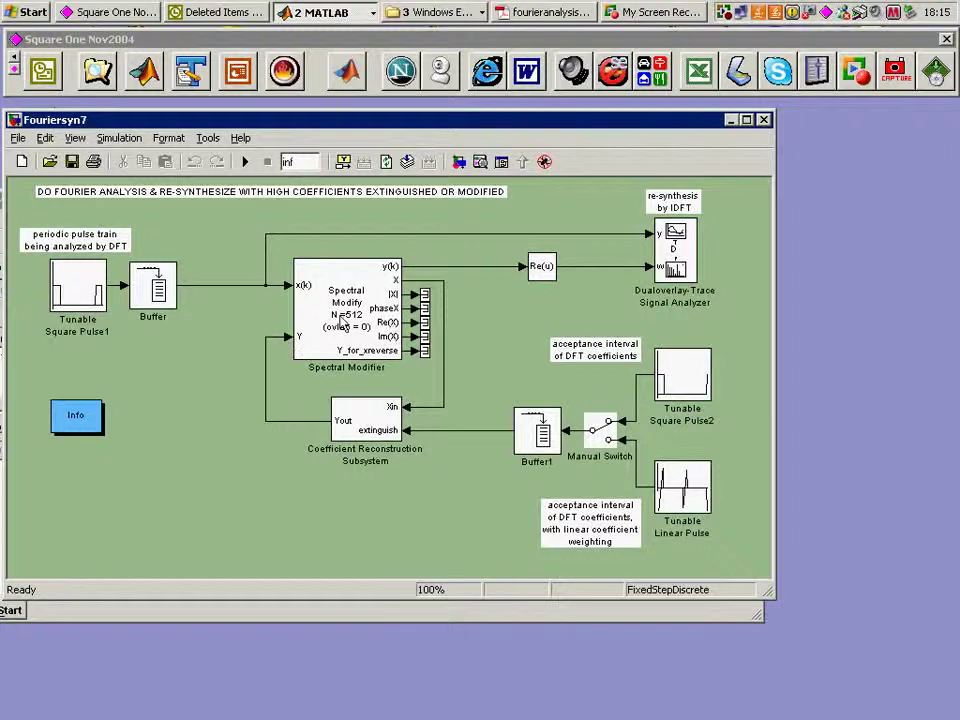
right_click(327, 325)
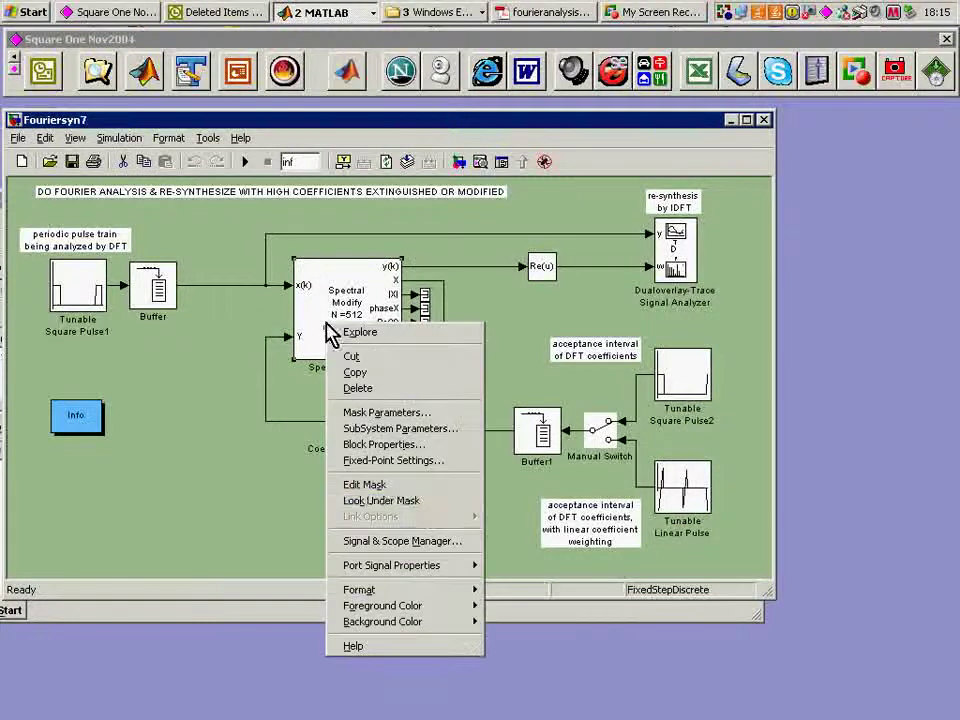
click(420, 501)
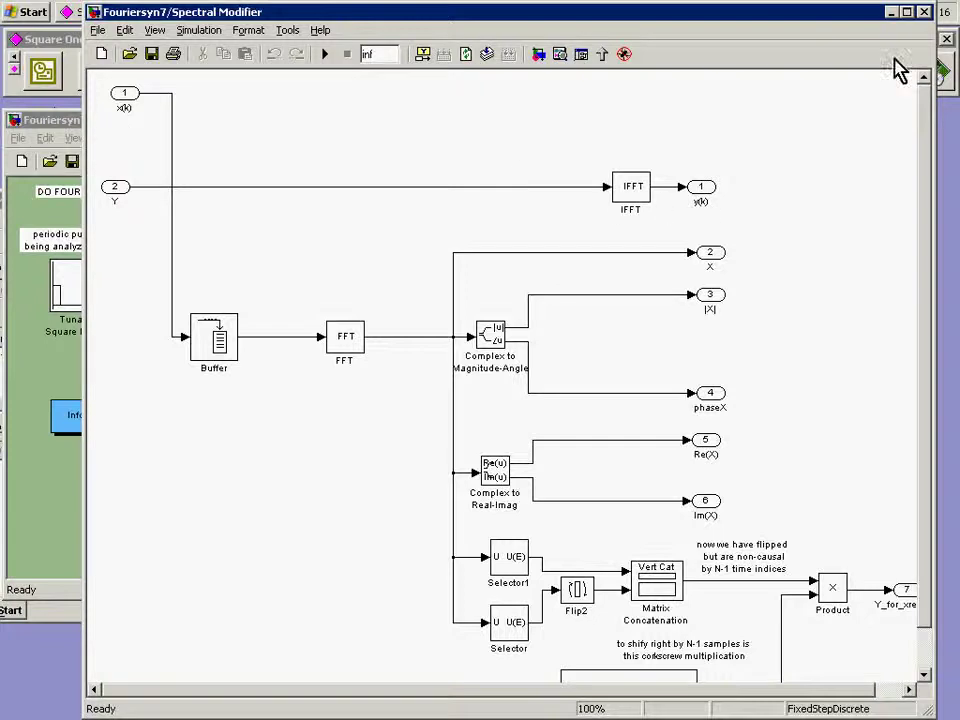
click(925, 12)
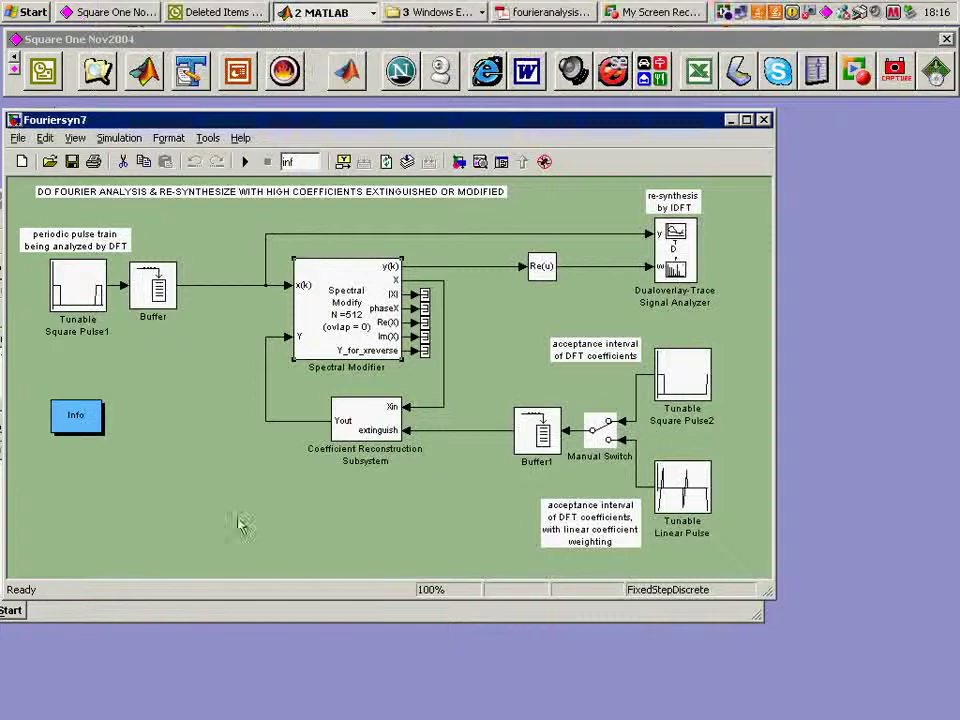
double_click(68, 430)
drag(594, 184, 617, 358)
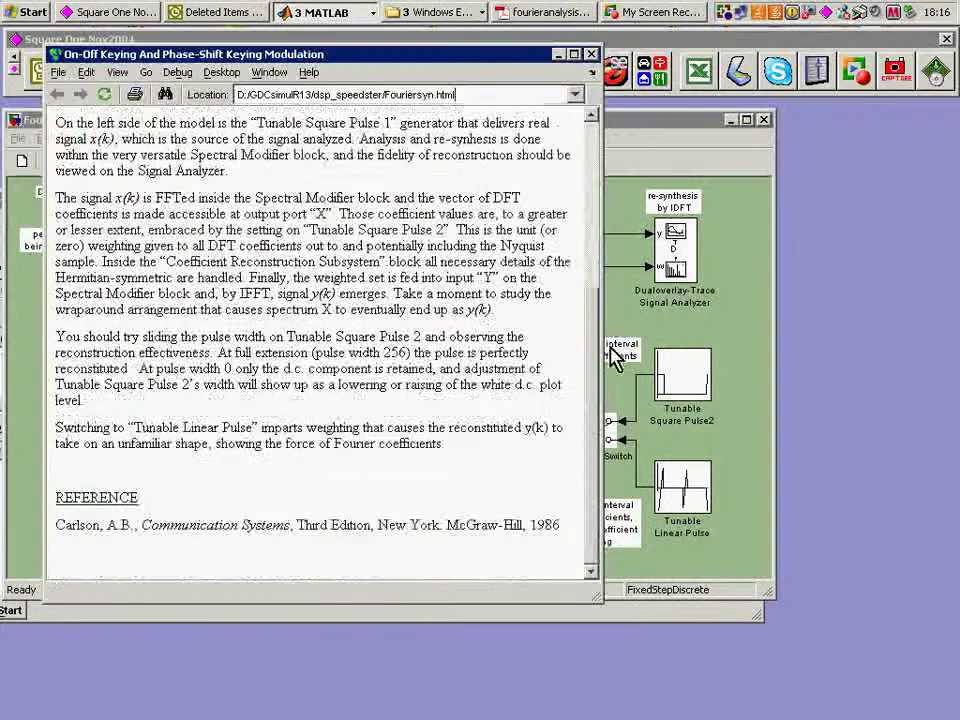
click(591, 54)
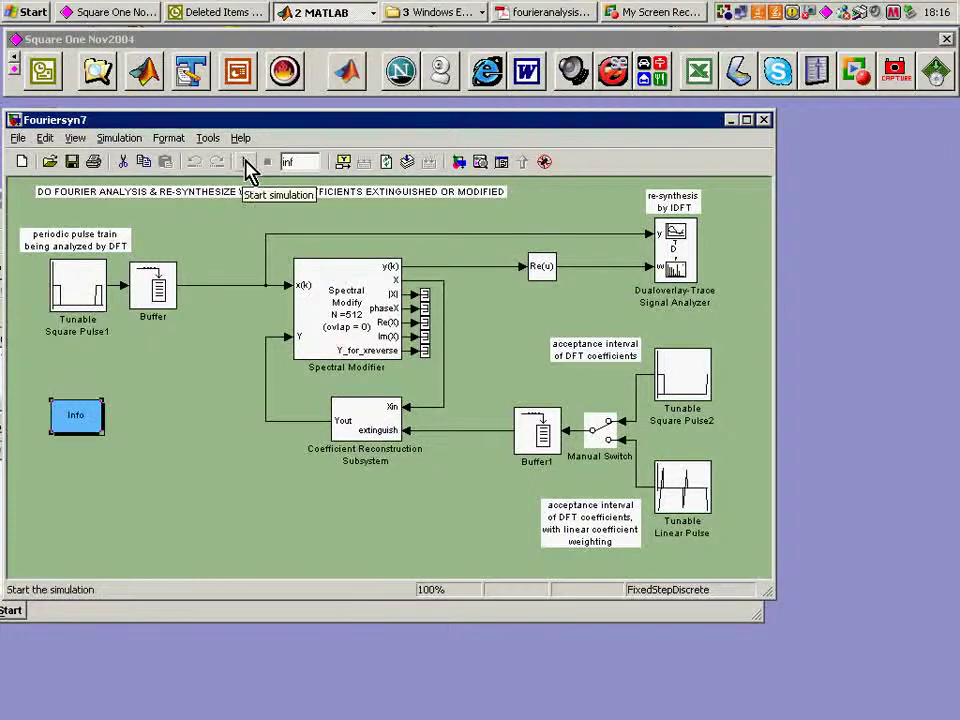
- Start the Fouriersyn7 simulation to display the square pulse, its re-synthesis and spectrum
click(246, 165)
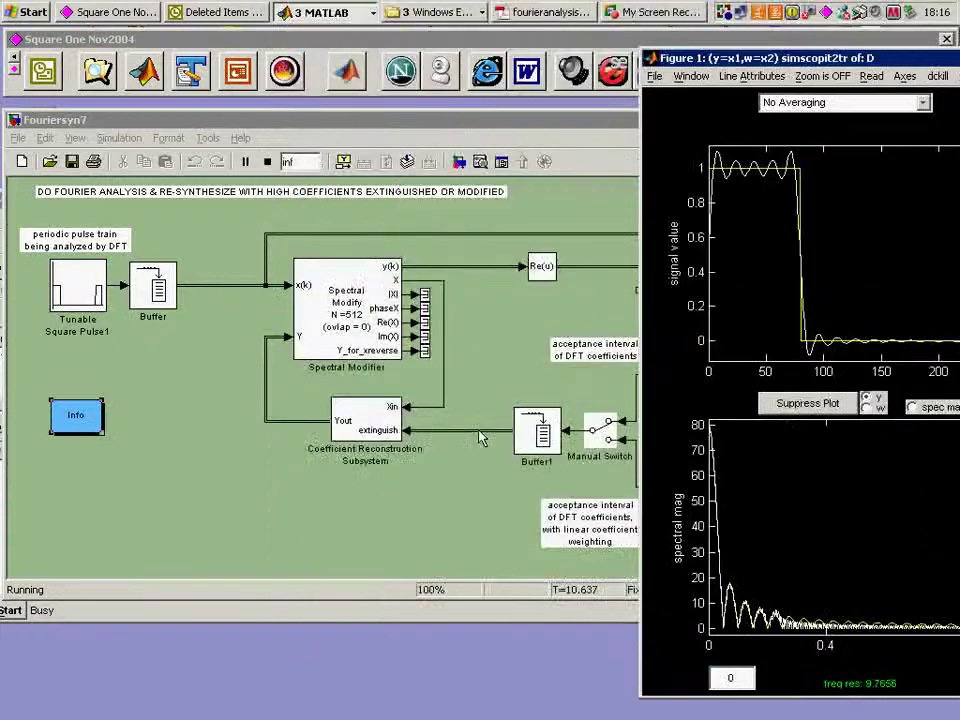
- Narrow Tunable Square Pulse2's pulse width from 31 toward 13 and check the scope
click(480, 437)
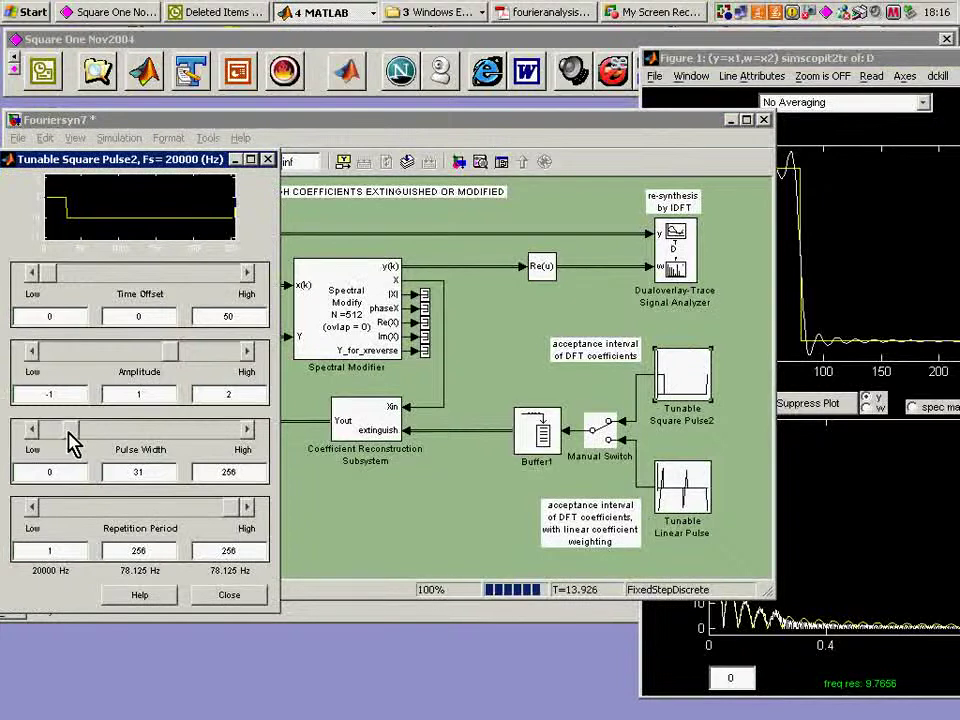
drag(71, 443, 57, 441)
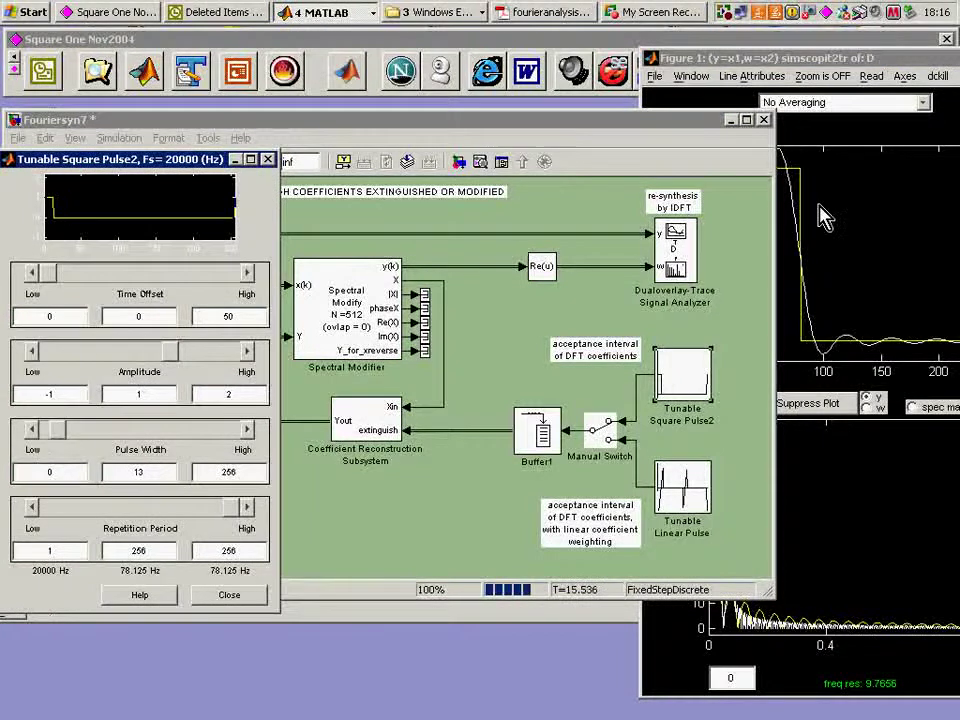
click(790, 65)
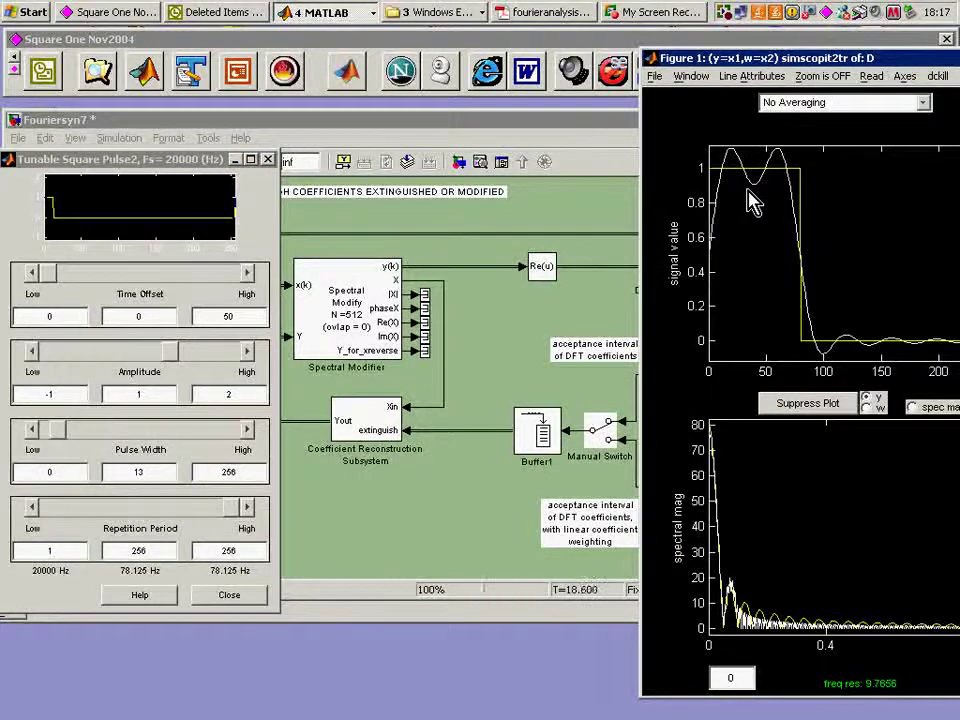
click(68, 441)
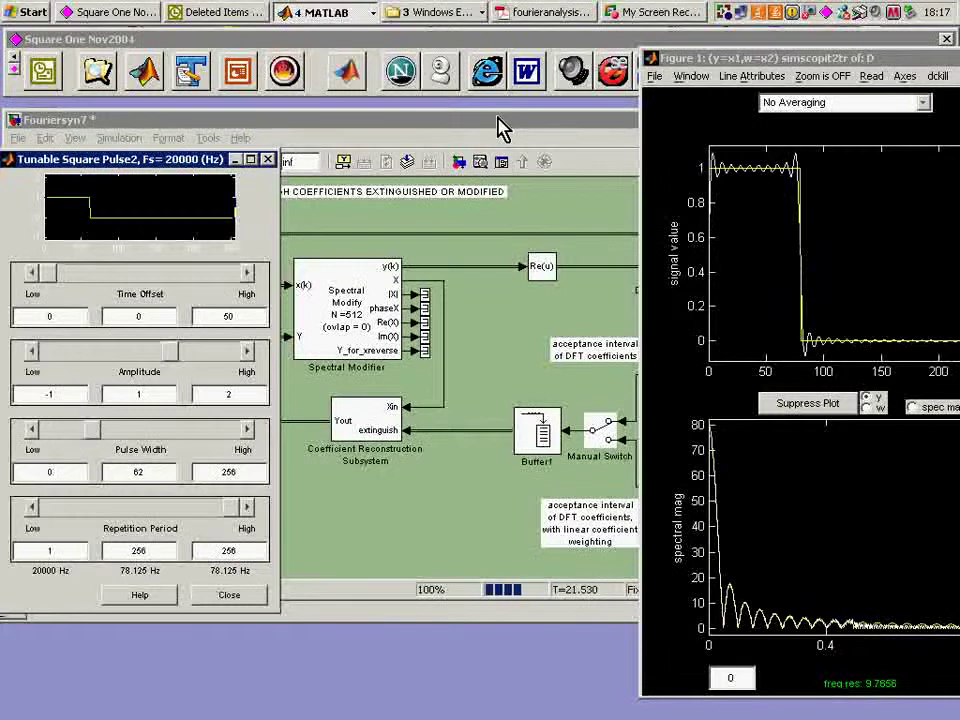
click(499, 124)
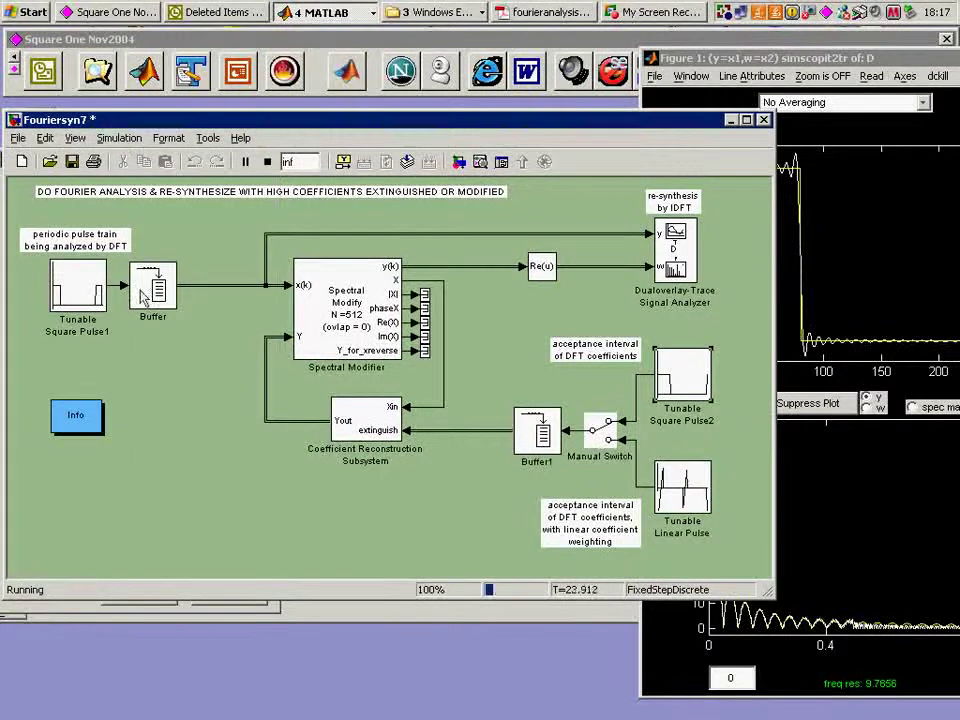
- Widen the pulse width to 140 and arrange the scope beside the model diagram
click(100, 603)
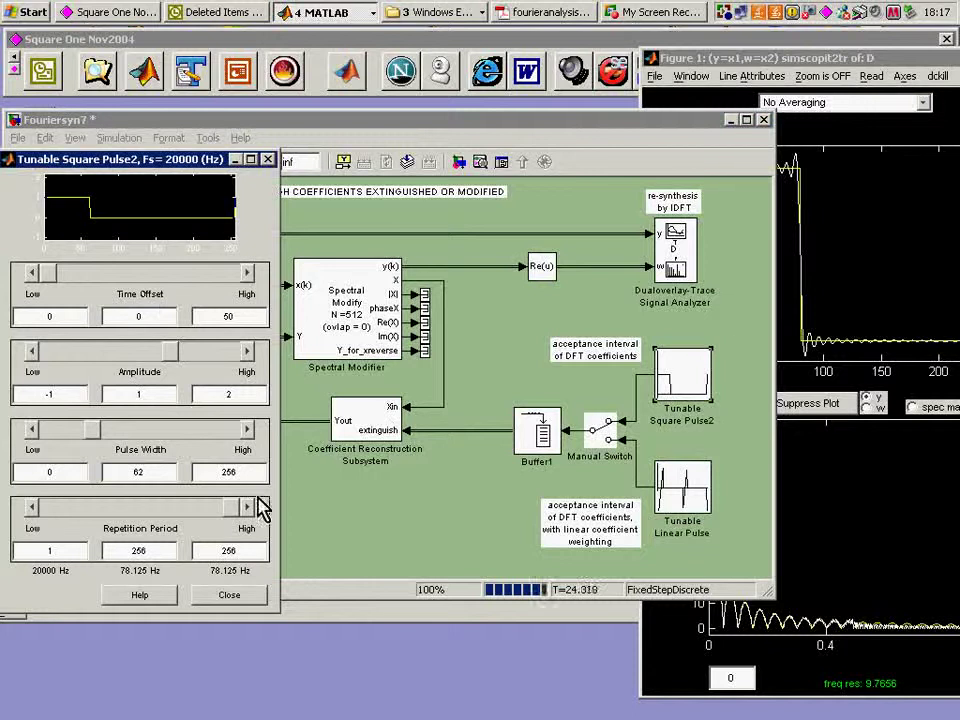
drag(98, 428, 148, 428)
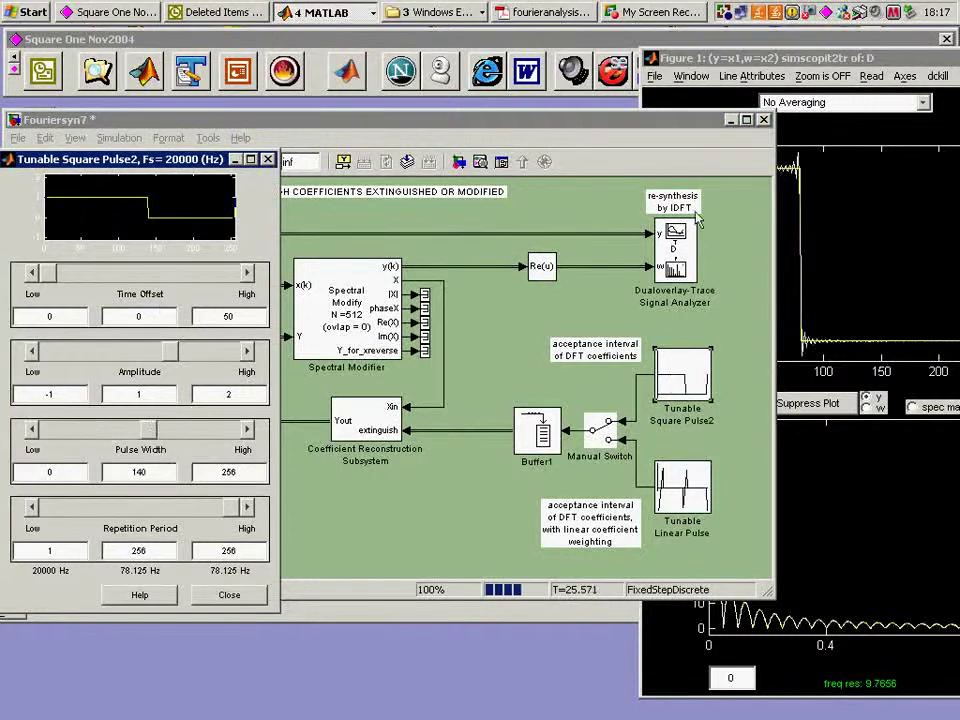
click(740, 60)
drag(740, 60, 507, 37)
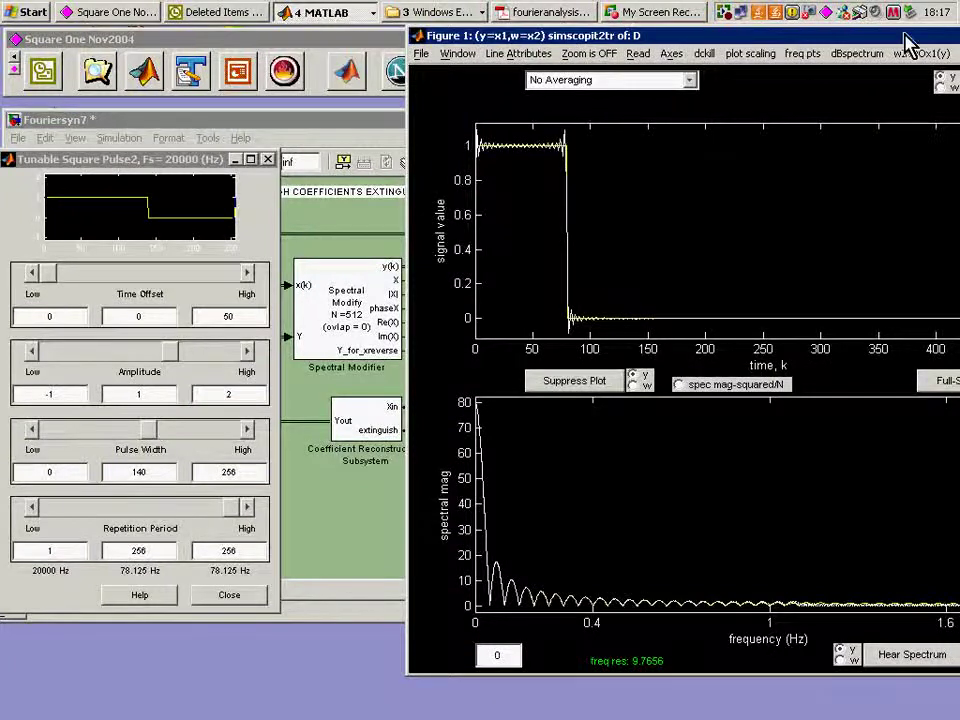
drag(565, 36, 906, 37)
click(340, 224)
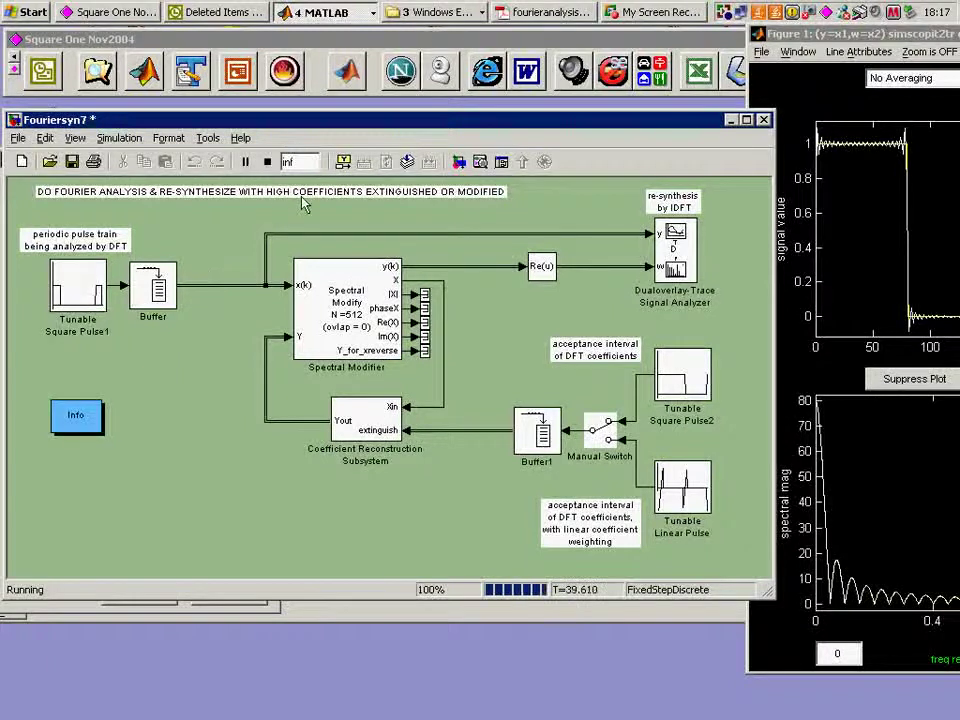
- Stop the simulation, copy the signal analyzer, and terminate the Spectral Modifier's |X| output
click(267, 161)
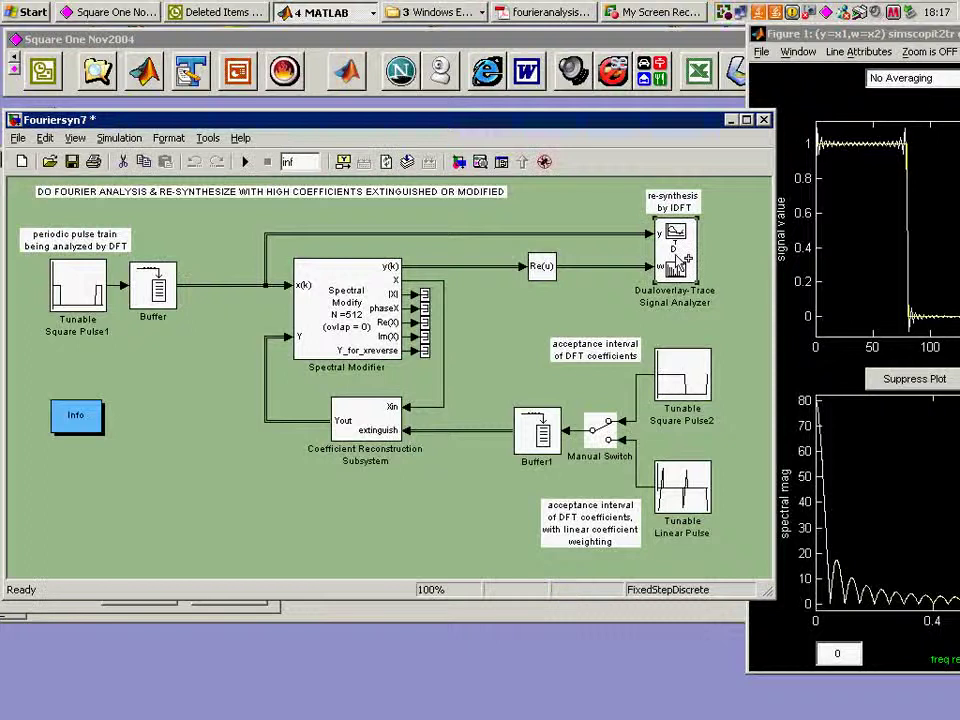
mouse_move(683, 262)
mouse_down()
mouse_move(497, 343)
mouse_move(508, 350)
mouse_up()
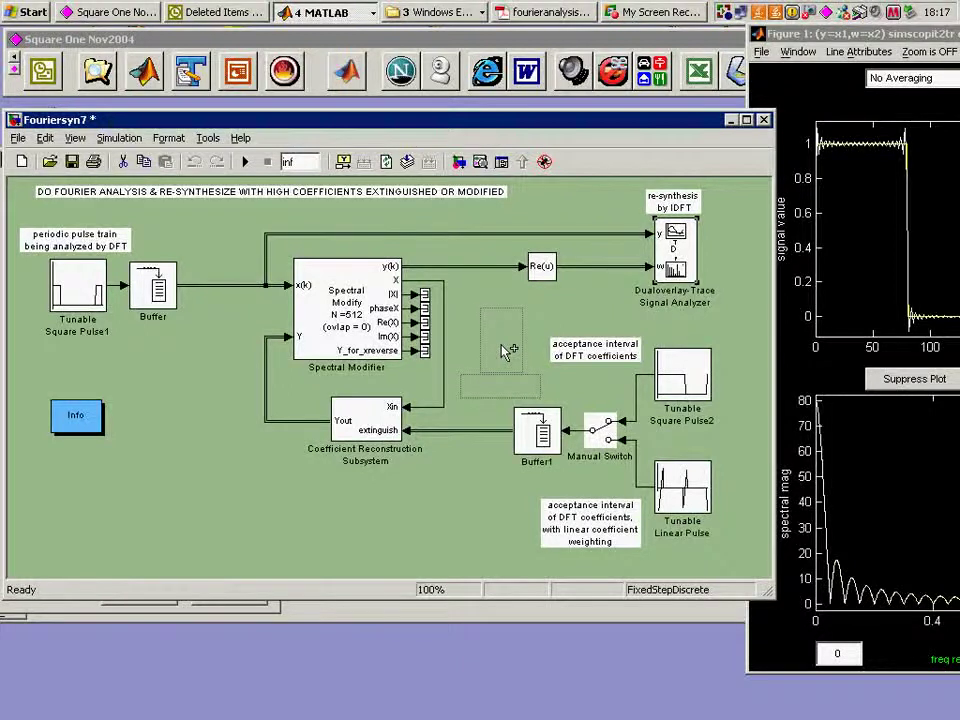
drag(508, 350, 500, 352)
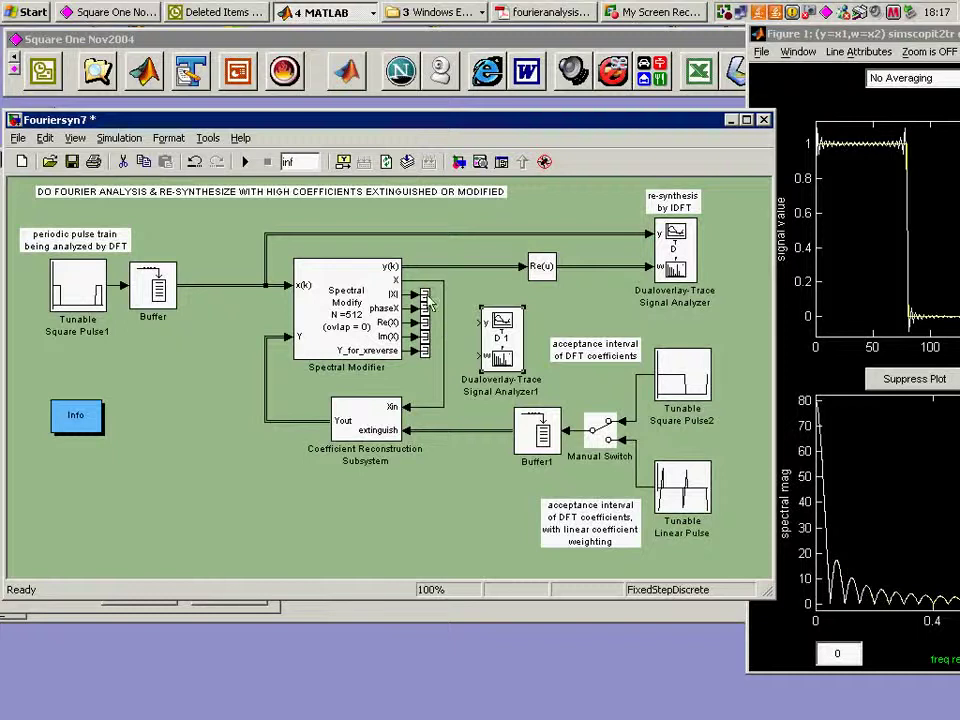
mouse_move(430, 305)
mouse_down()
mouse_move(466, 305)
mouse_move(459, 296)
mouse_up()
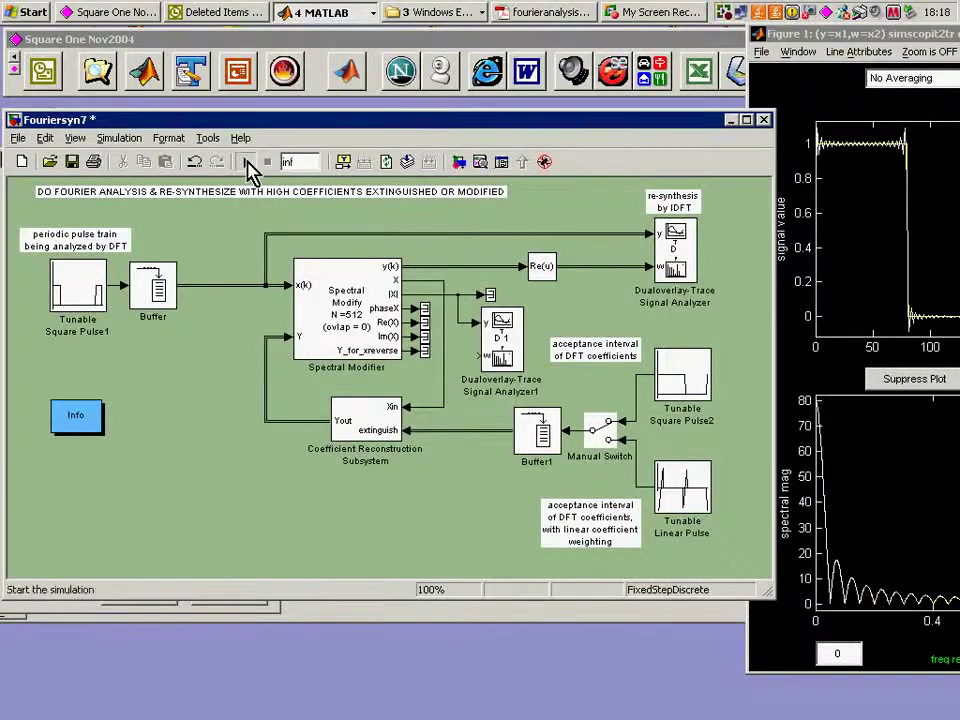
- Start the simulation and reposition the Figure 2 scope window
click(245, 161)
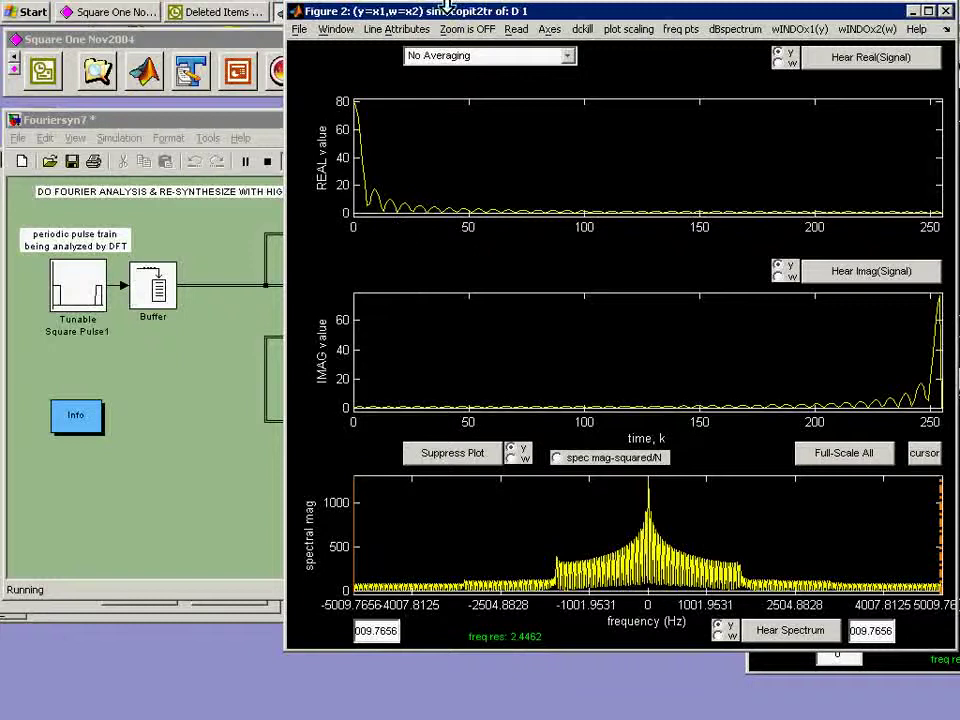
drag(467, 21, 523, 20)
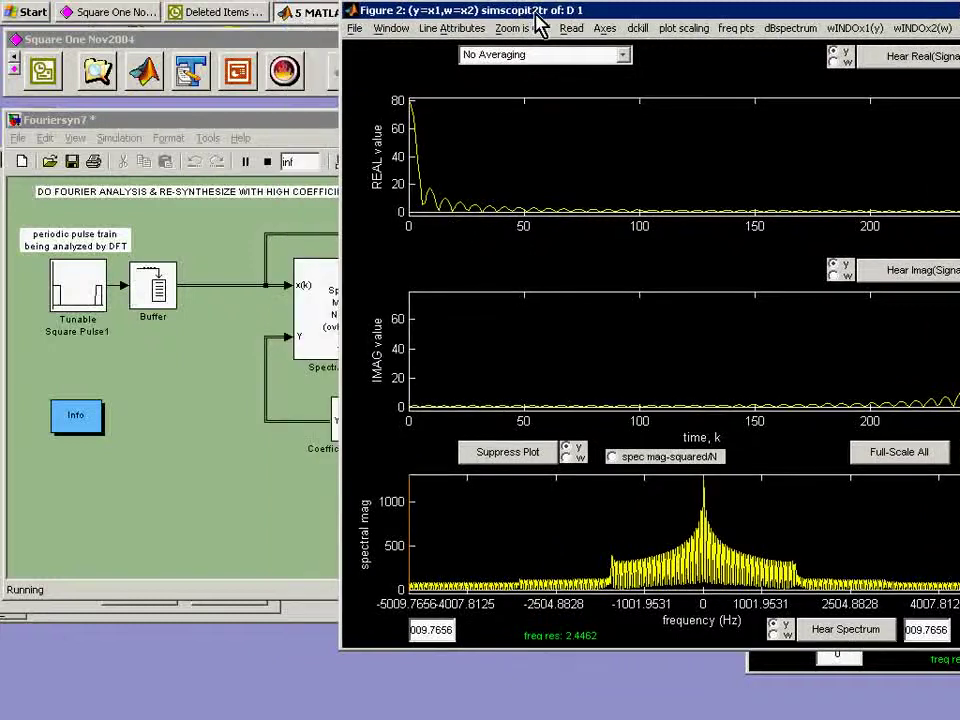
drag(405, 18, 302, 6)
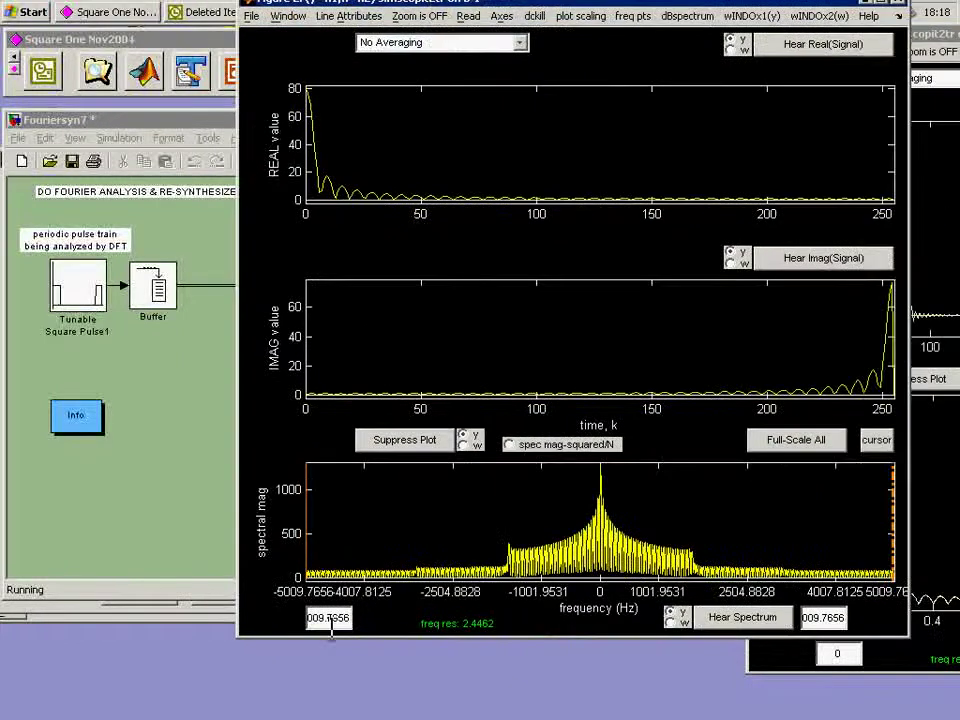
- Limit the Figure 2 spectrum frequency range to -5000 to -4000 Hz
drag(349, 619, 26, 553)
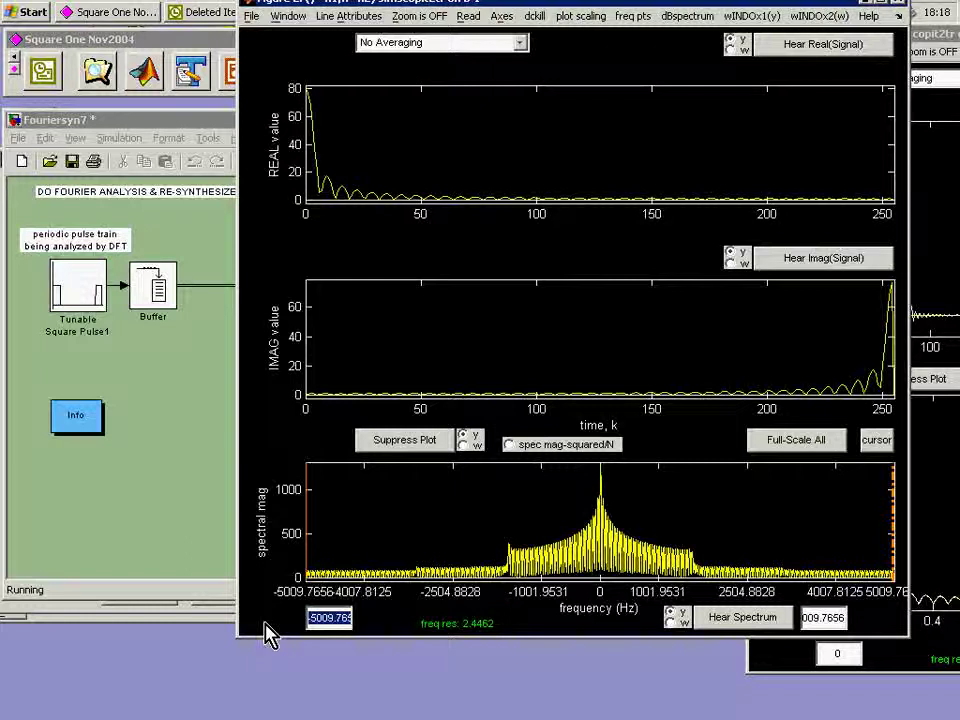
text(-)
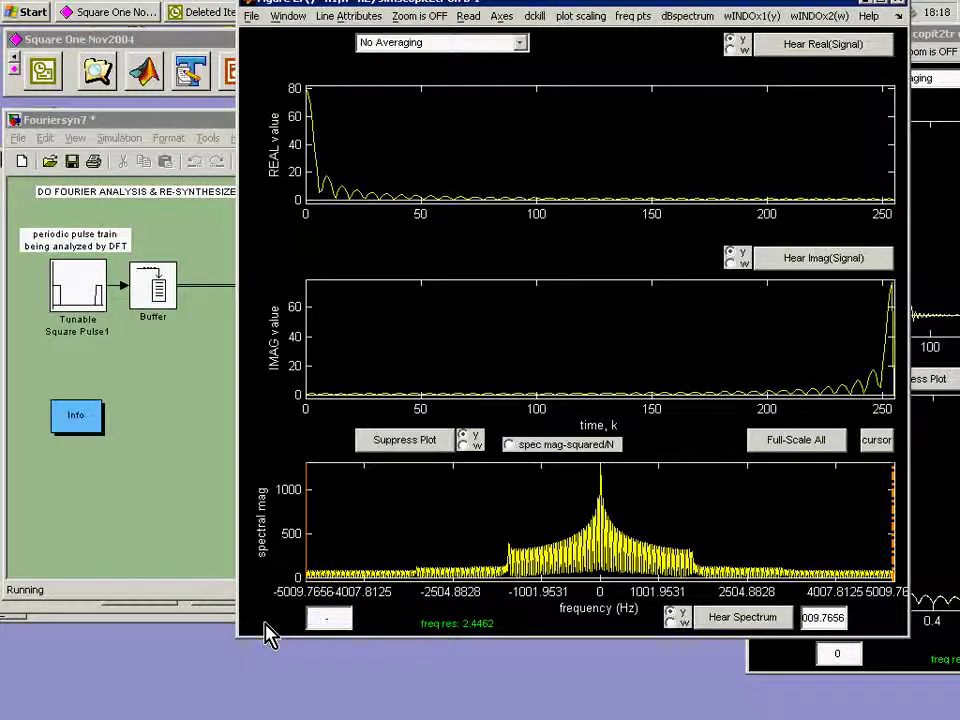
text(5000)
click(822, 617)
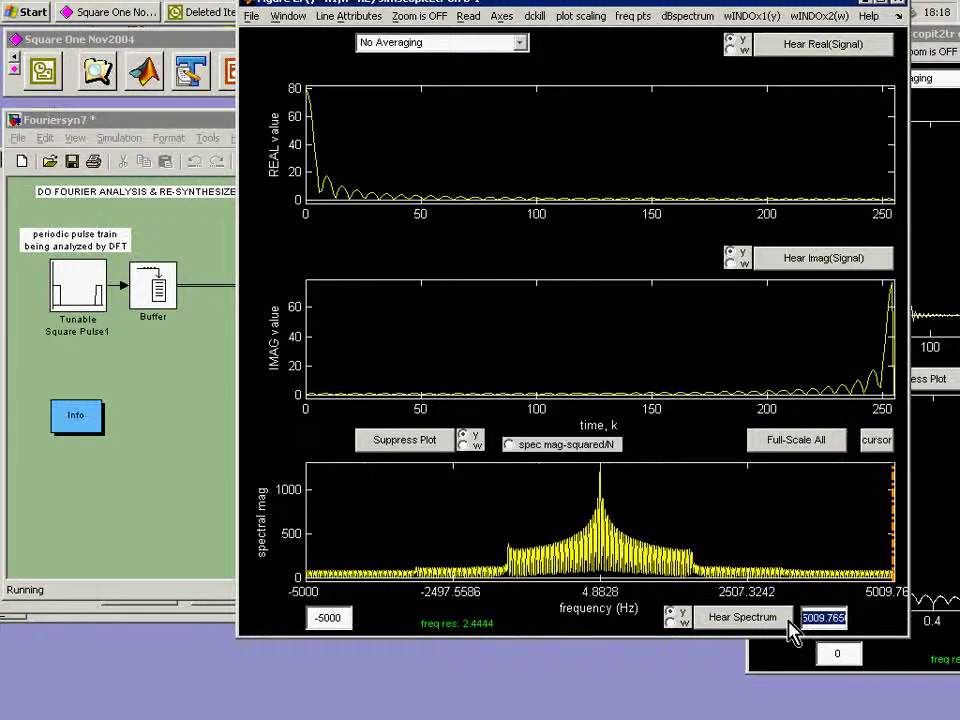
text(-4000)
key(Return)
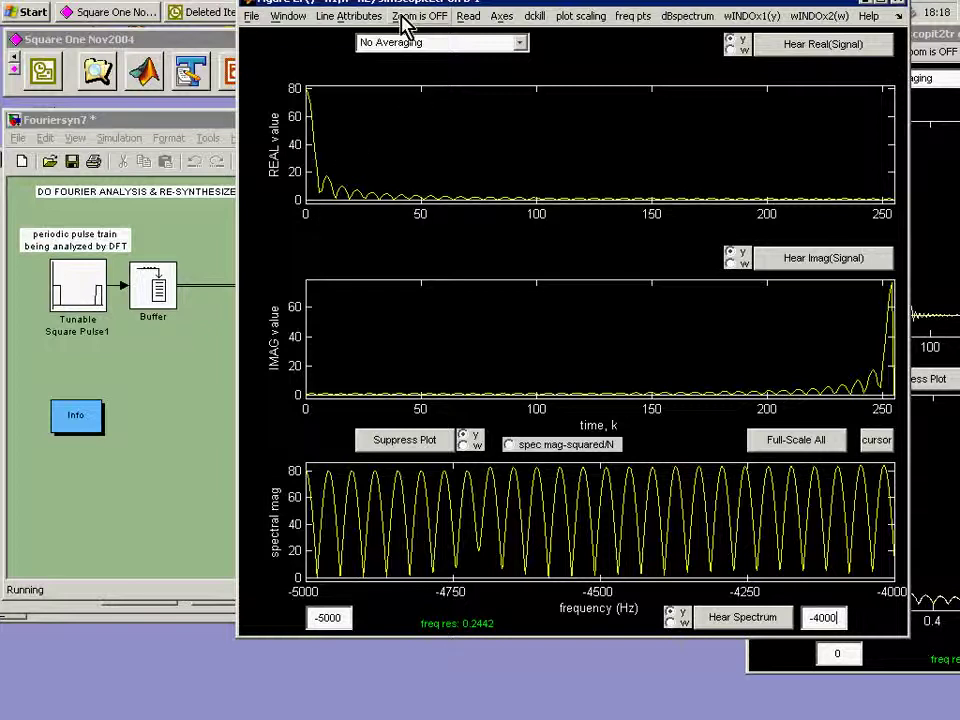
drag(400, 3, 825, 288)
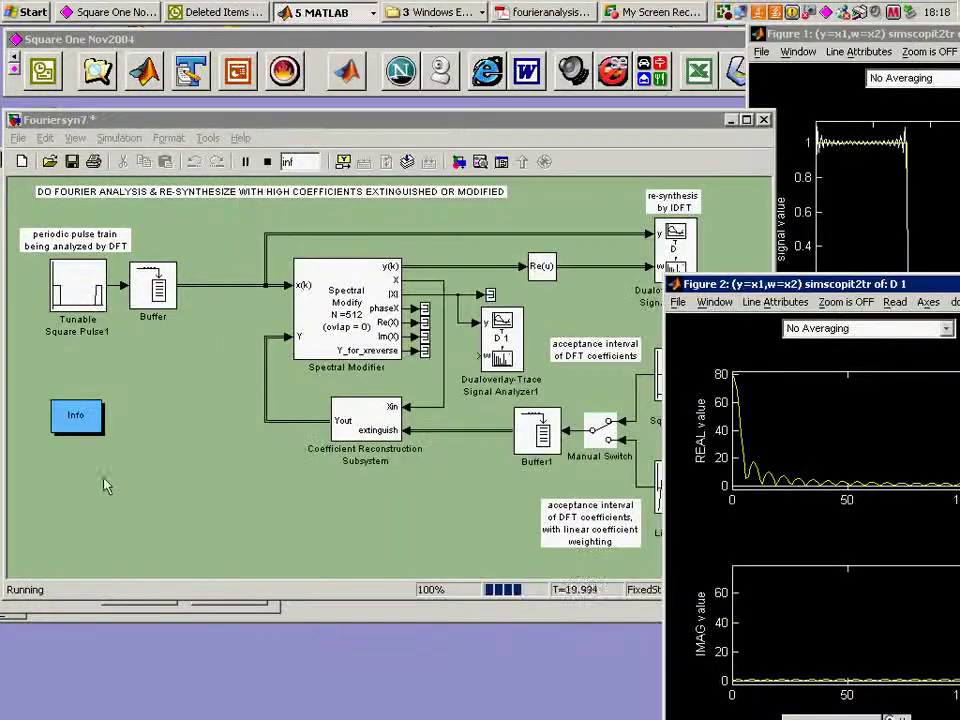
- Stop the simulation and delete Dualoverlay-Trace Signal Analyzer1 along with its dangling line
click(145, 437)
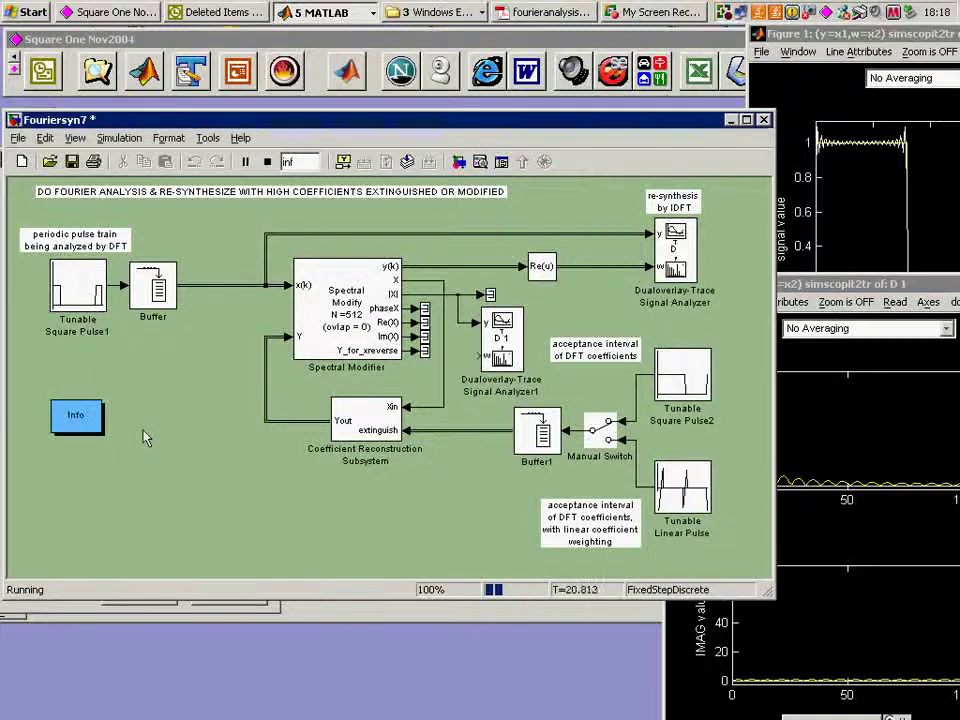
click(268, 162)
click(490, 335)
key(Delete)
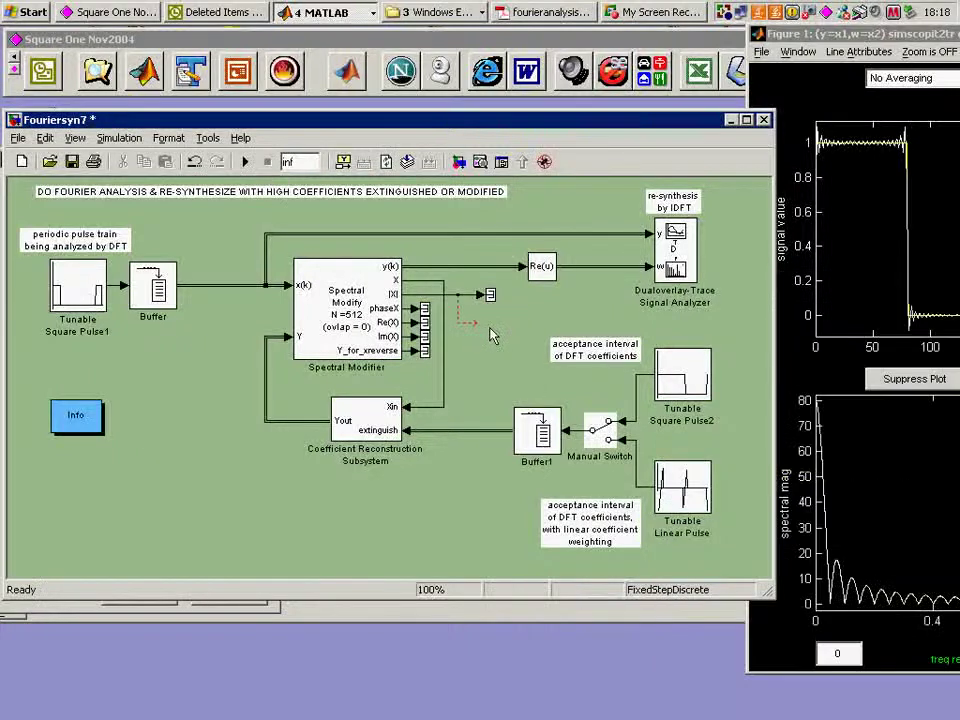
click(459, 311)
key(Delete)
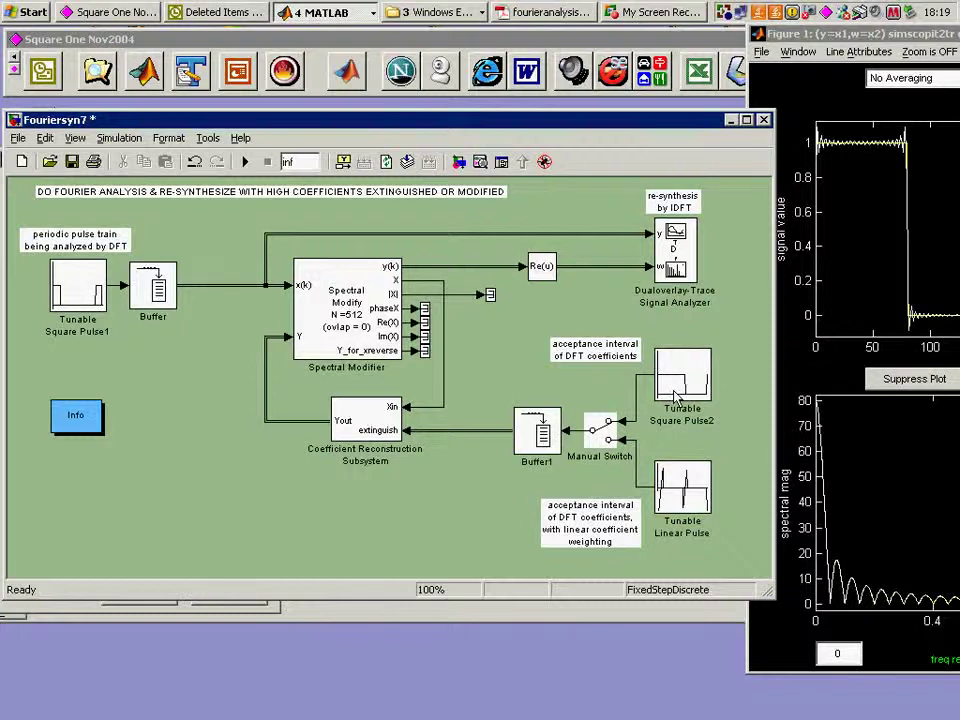
- Open the Tunable Linear Pulse settings and restart the simulation with Figure 1 visible
double_click(663, 505)
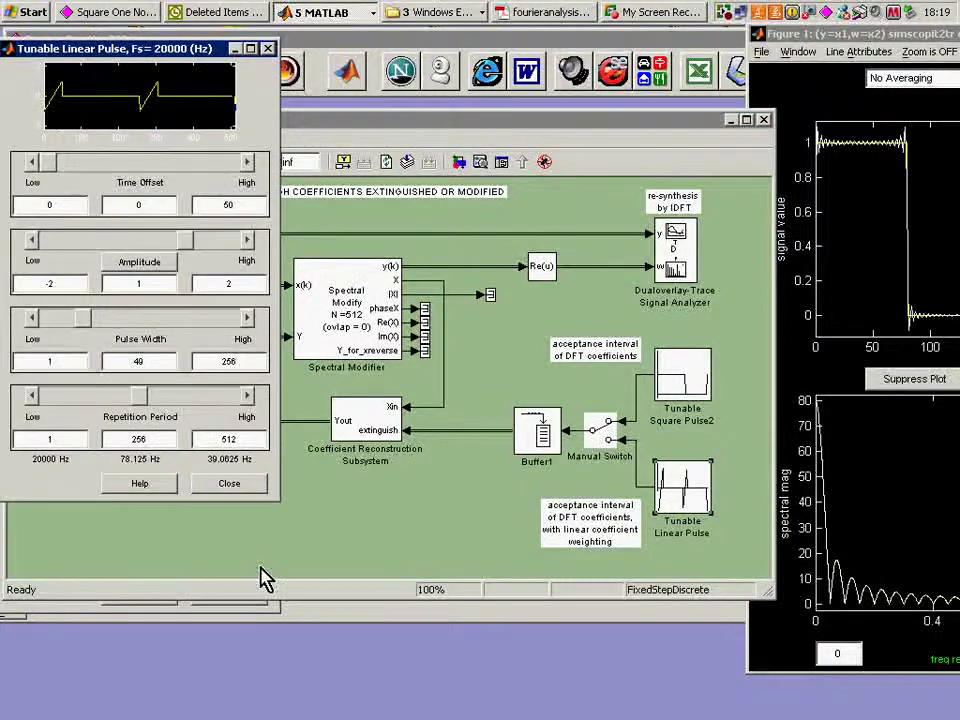
drag(48, 50, 321, 664)
click(598, 441)
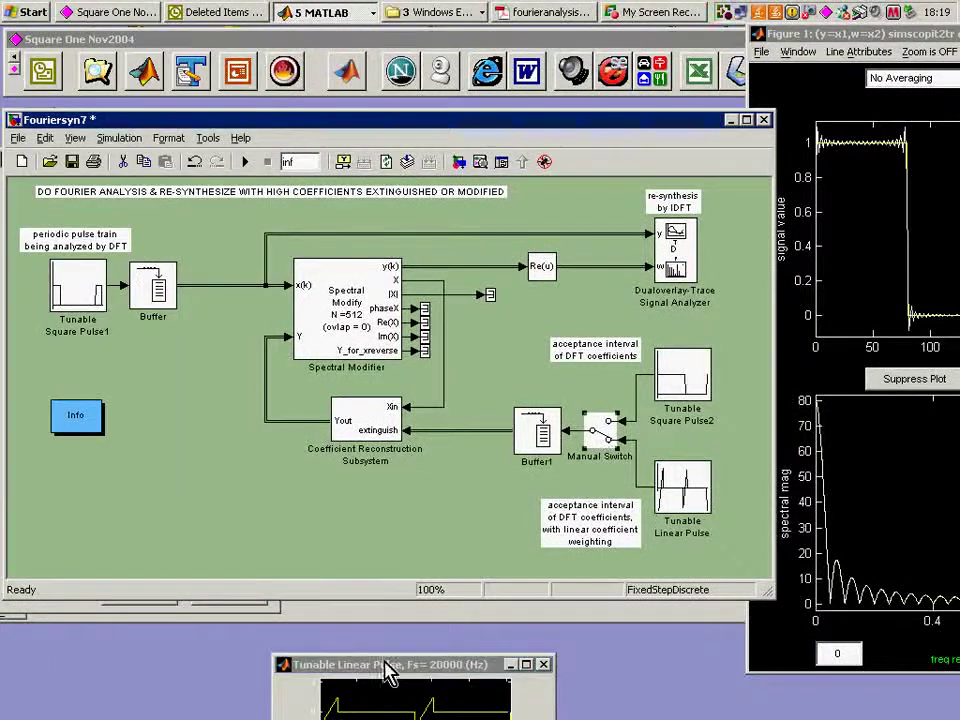
click(420, 666)
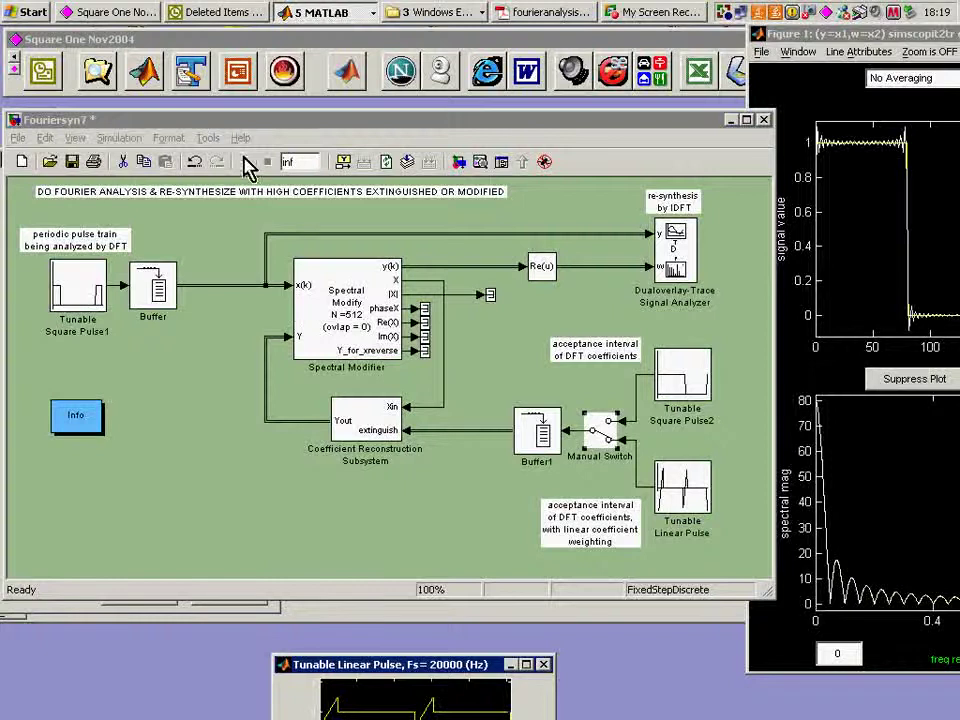
click(244, 160)
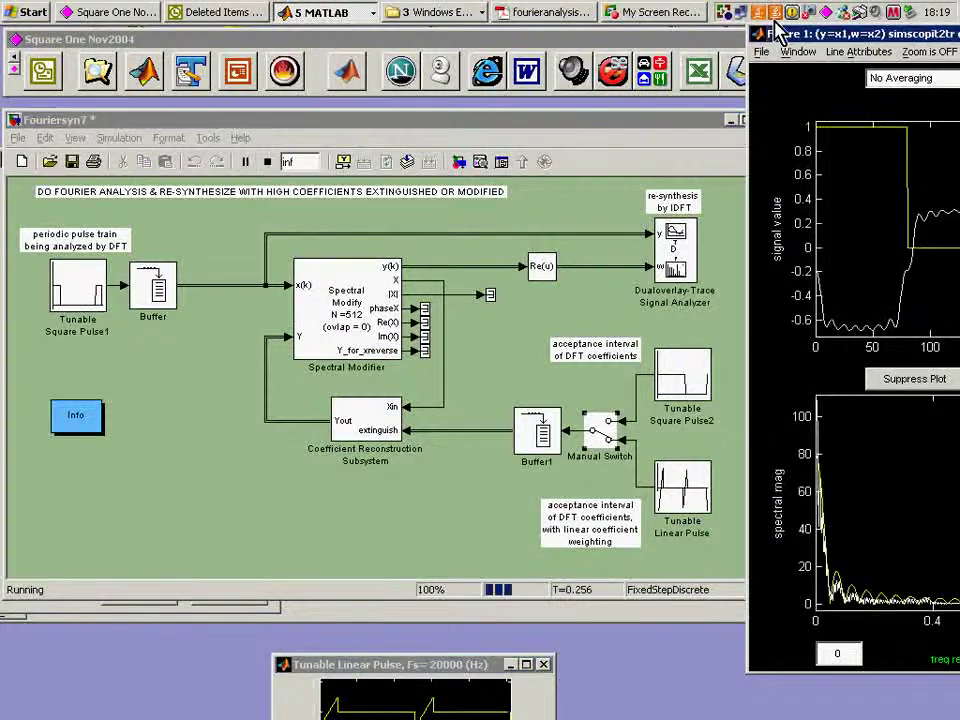
drag(797, 17, 565, 8)
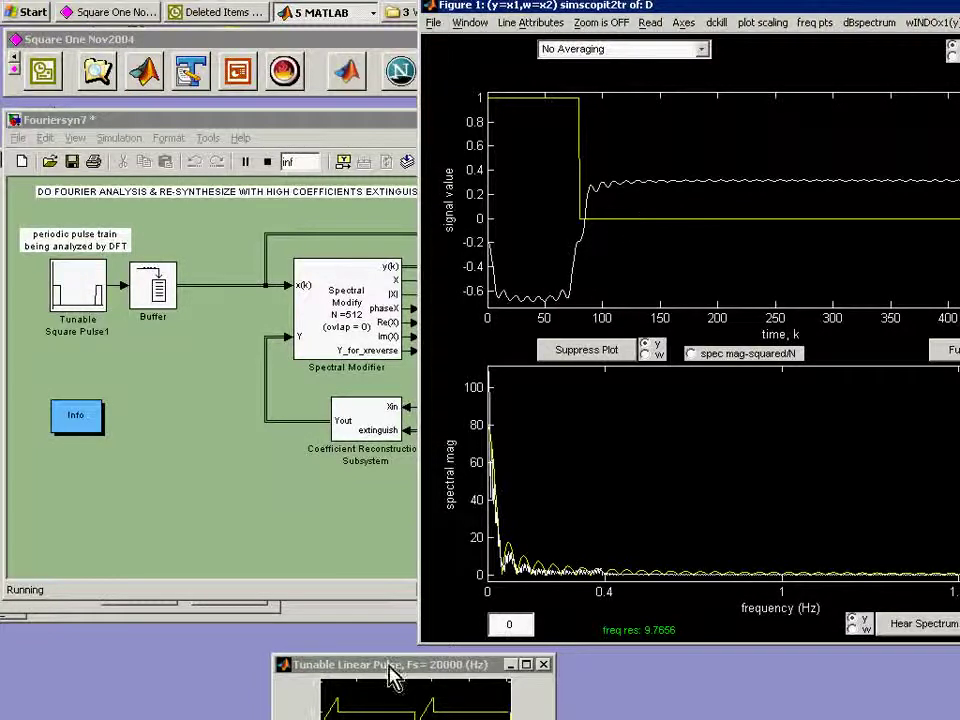
- Narrow the linear pulse width from 49 down to 5, then stop the simulation
drag(330, 664, 198, 338)
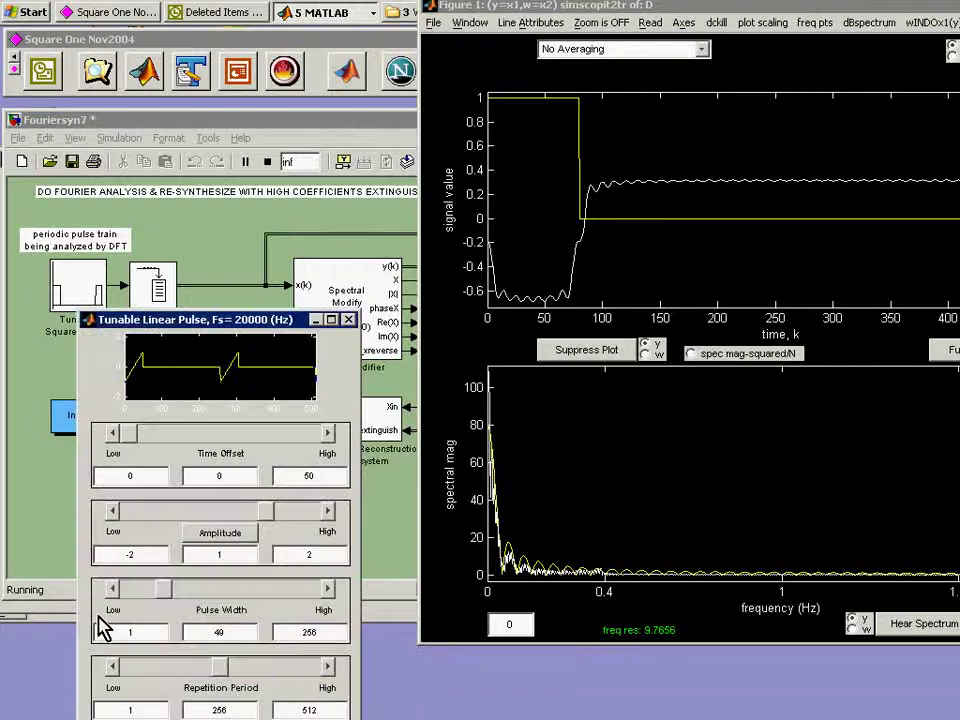
mouse_move(161, 590)
mouse_down()
mouse_move(203, 594)
mouse_move(136, 590)
mouse_up()
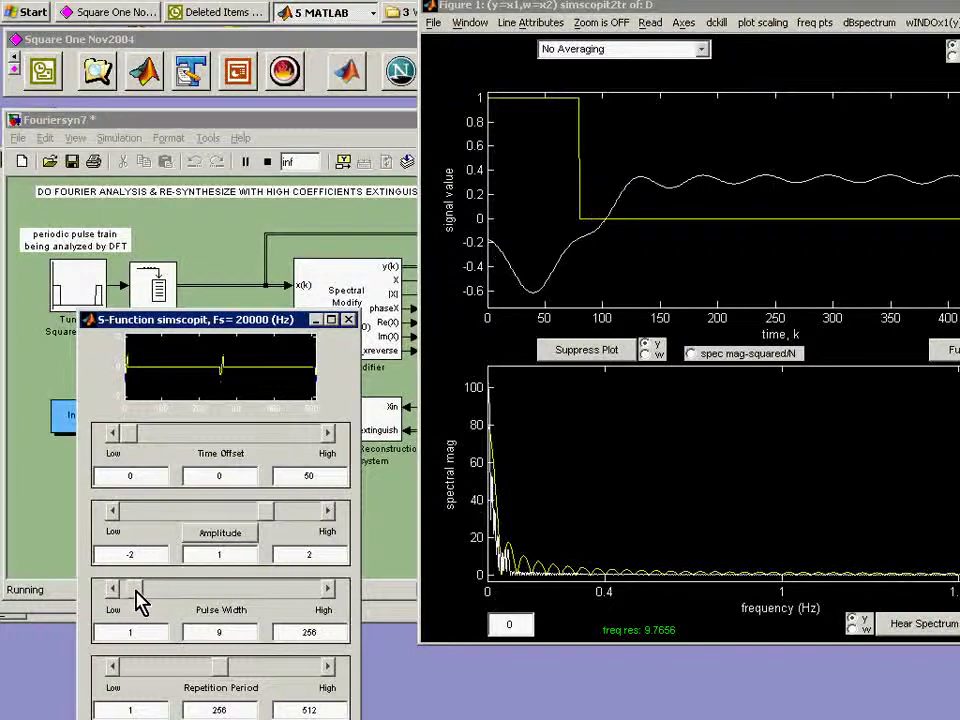
click(328, 589)
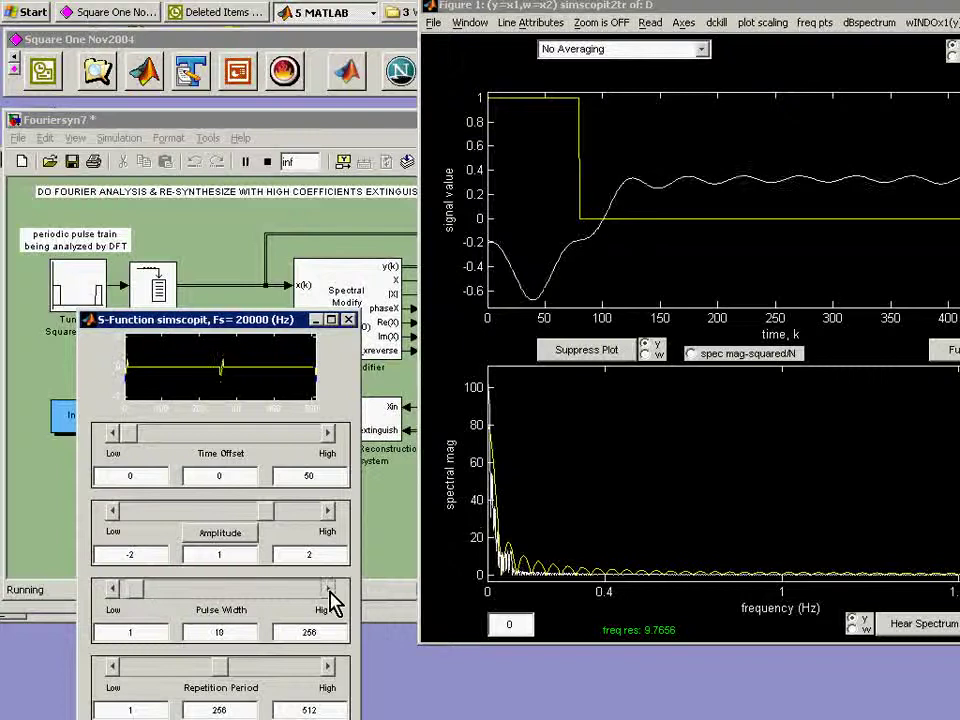
click(328, 589)
drag(133, 591, 130, 590)
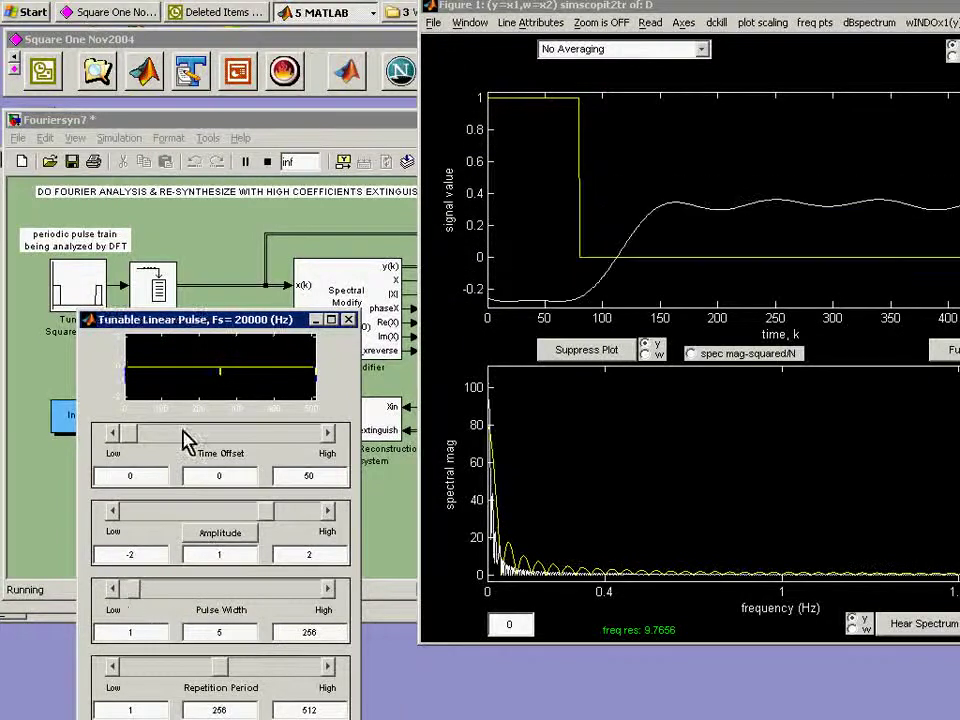
drag(215, 319, 252, 634)
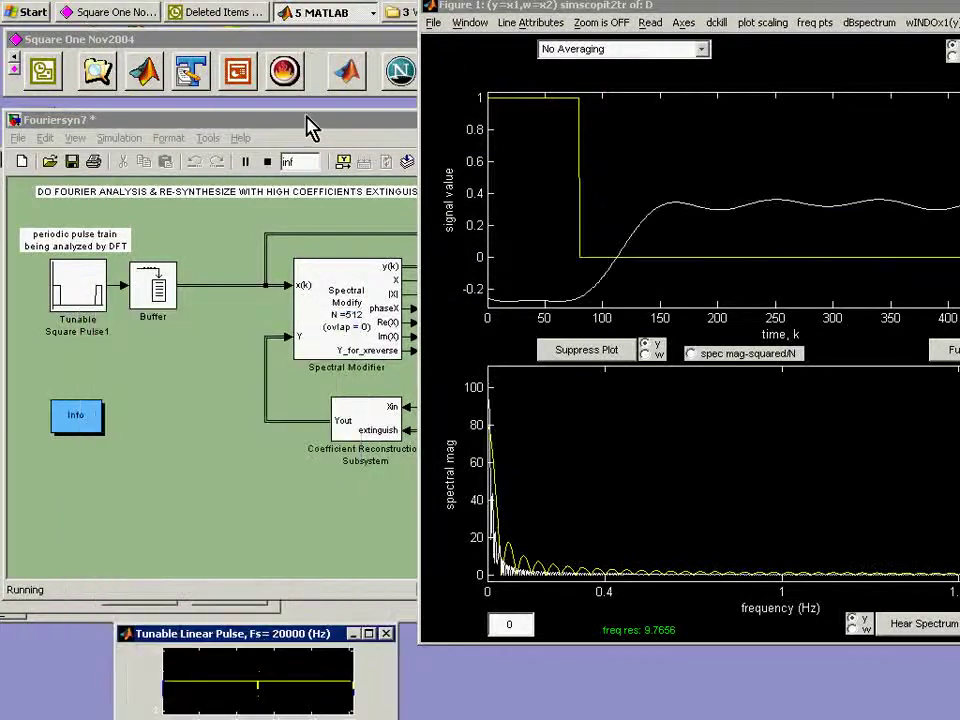
click(267, 162)
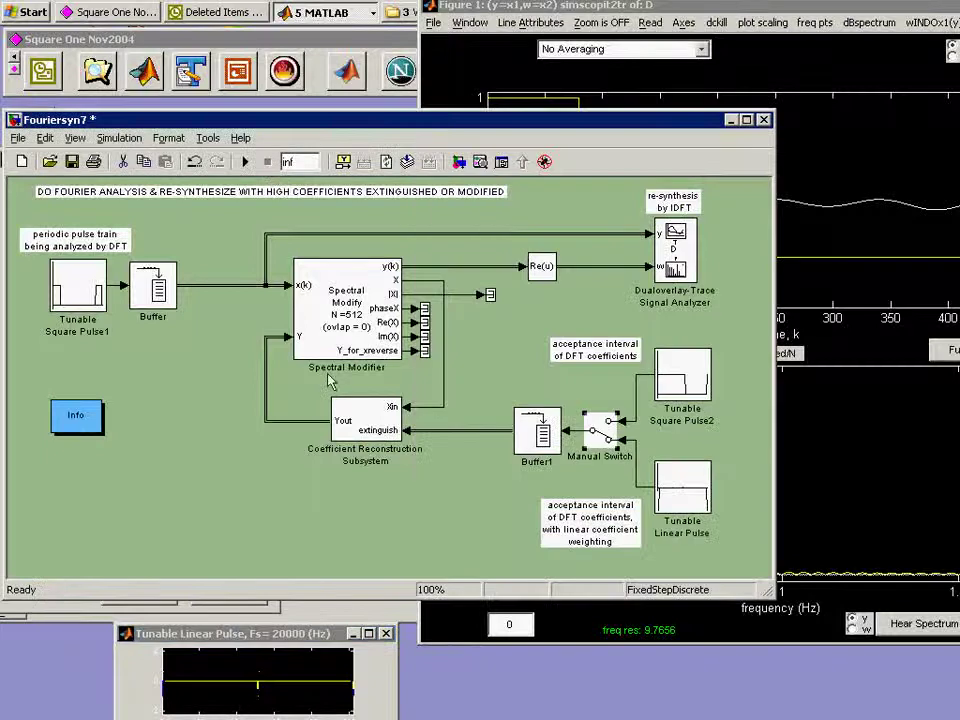